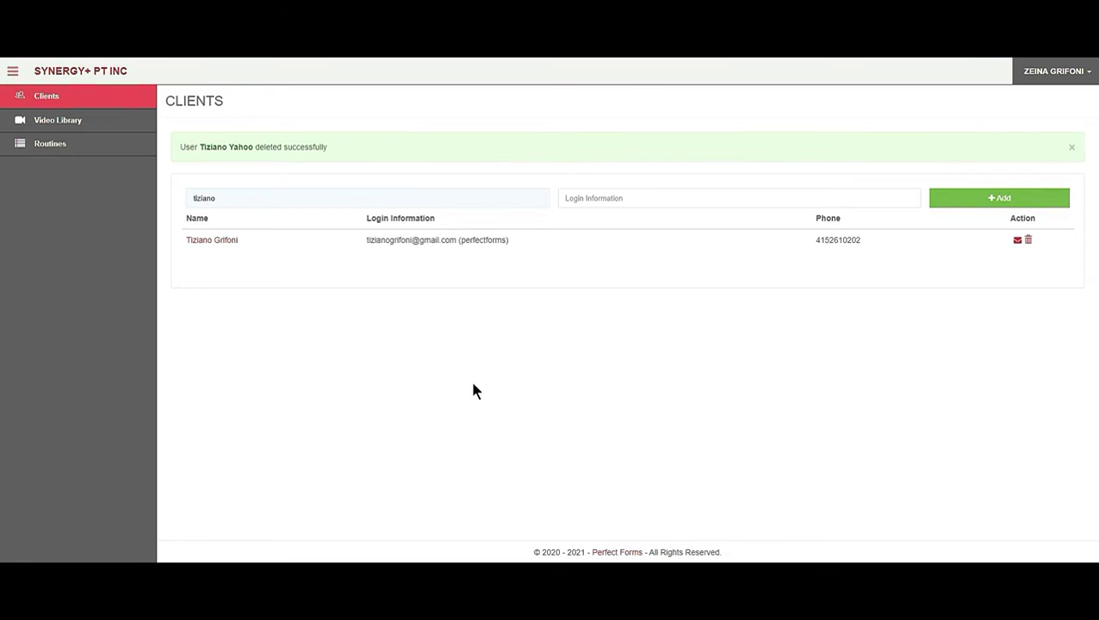
# Filter the Clients list to the demo client, view their details, then close them unchanged
pyautogui.click(84, 101)
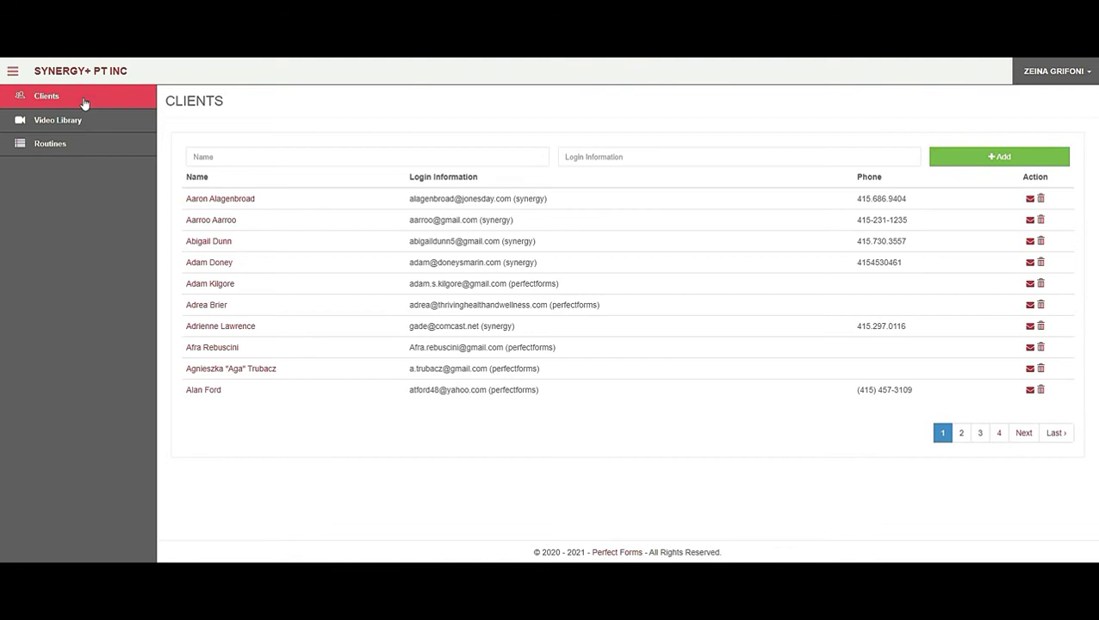
pyautogui.click(242, 157)
pyautogui.click(223, 179)
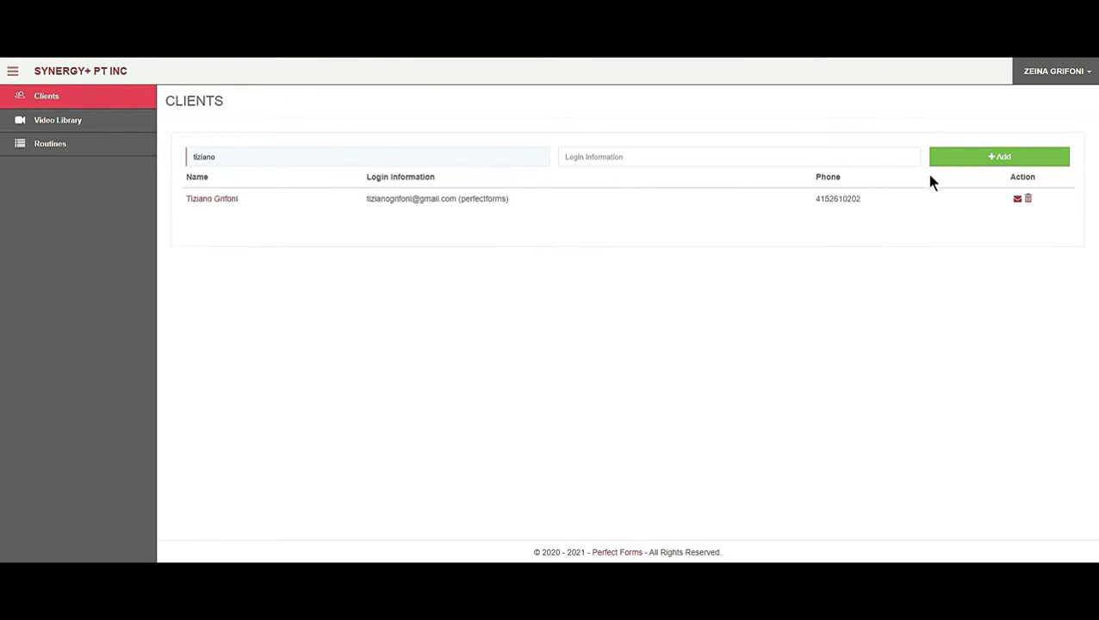
pyautogui.click(233, 204)
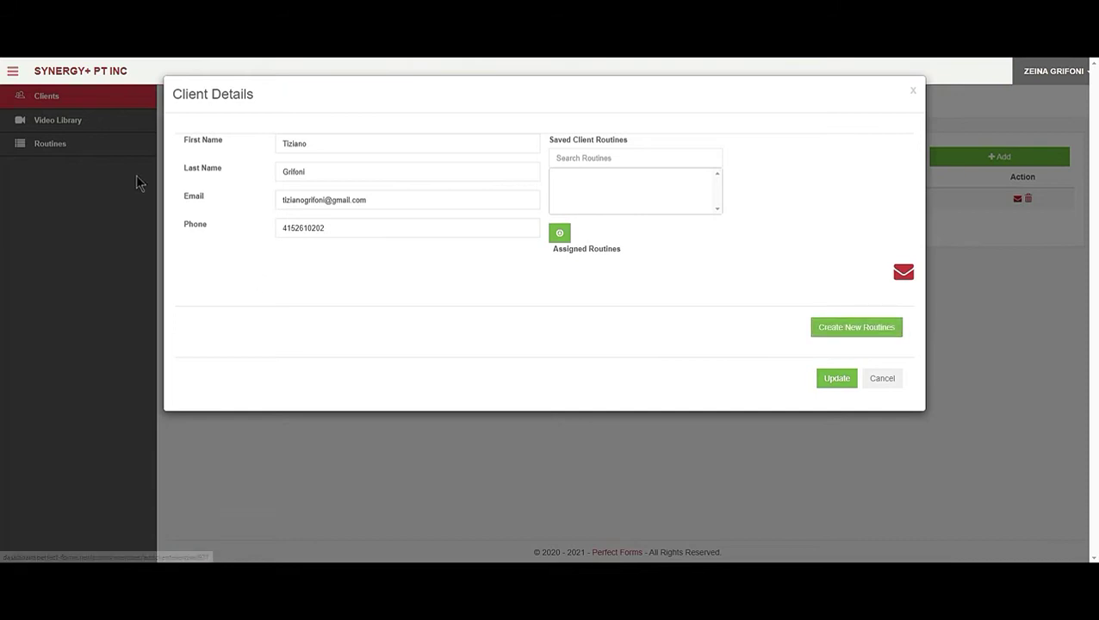
pyautogui.click(112, 187)
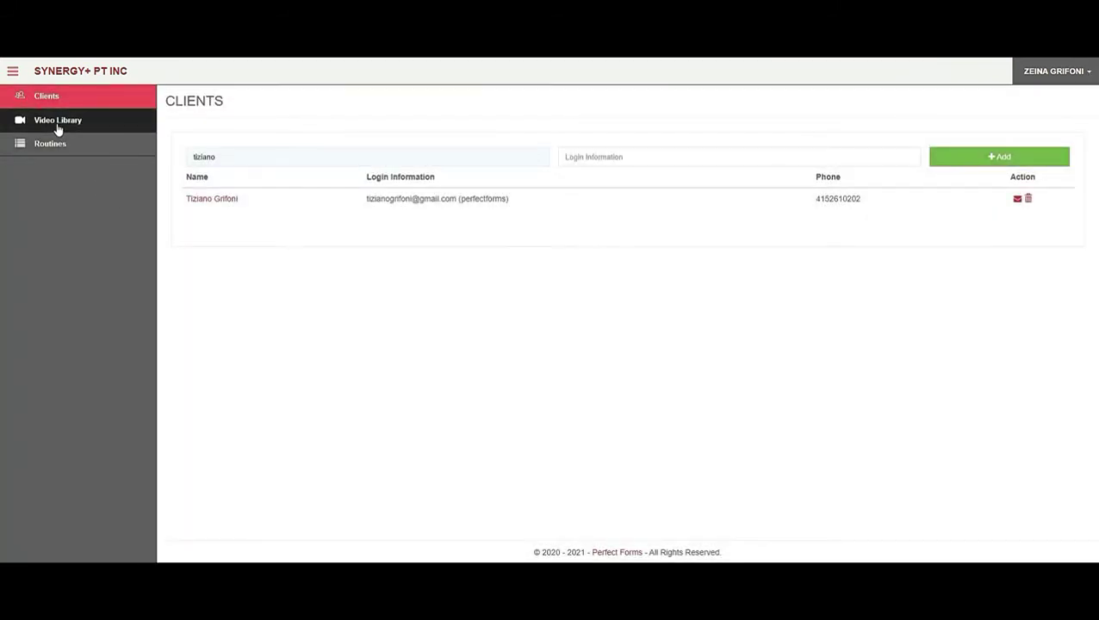
# Search Client videos for the demo client's name and open their empty video page
pyautogui.click(58, 126)
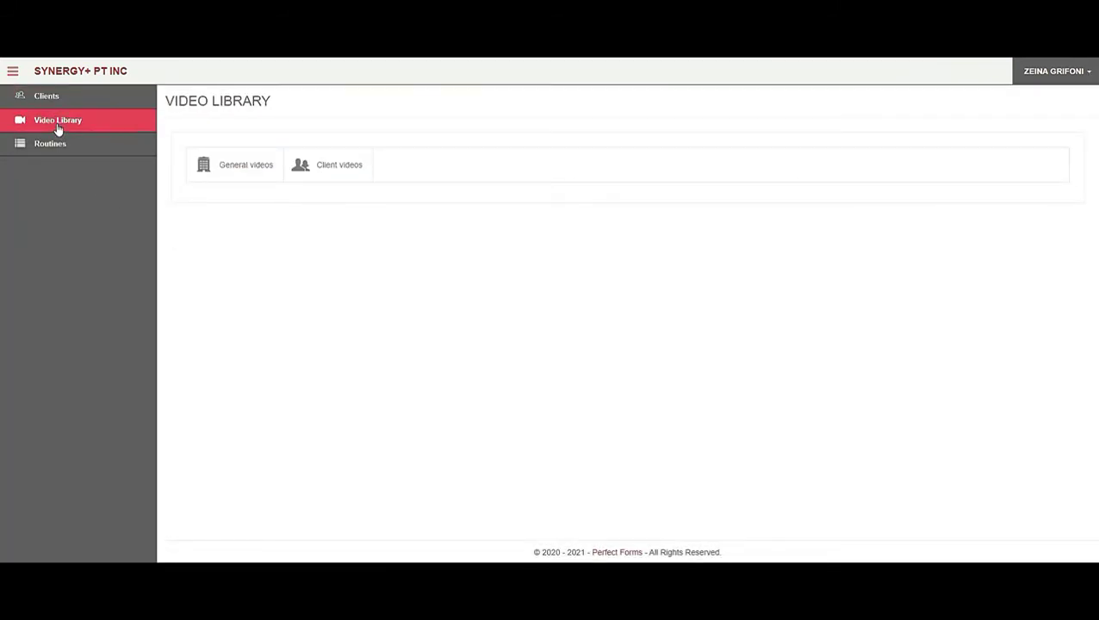
pyautogui.click(343, 165)
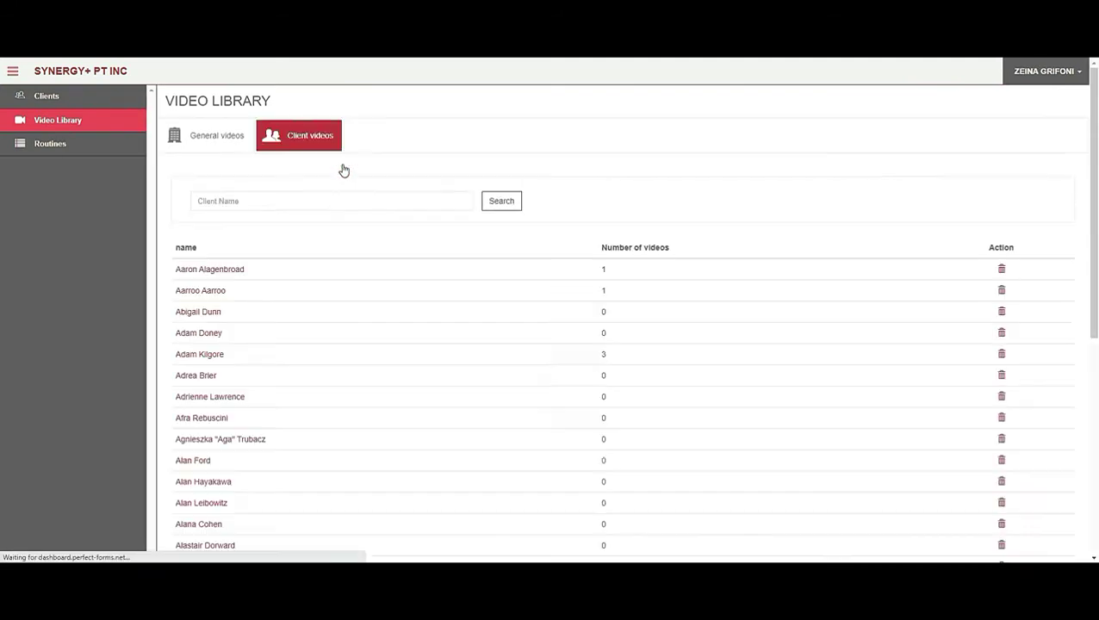
pyautogui.click(276, 203)
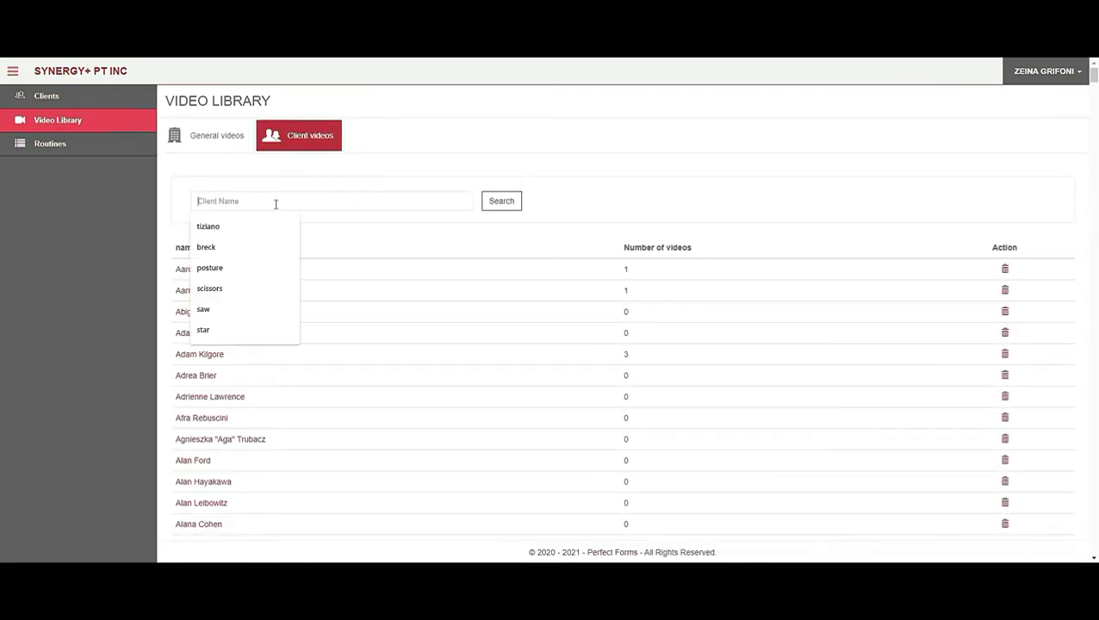
pyautogui.click(253, 228)
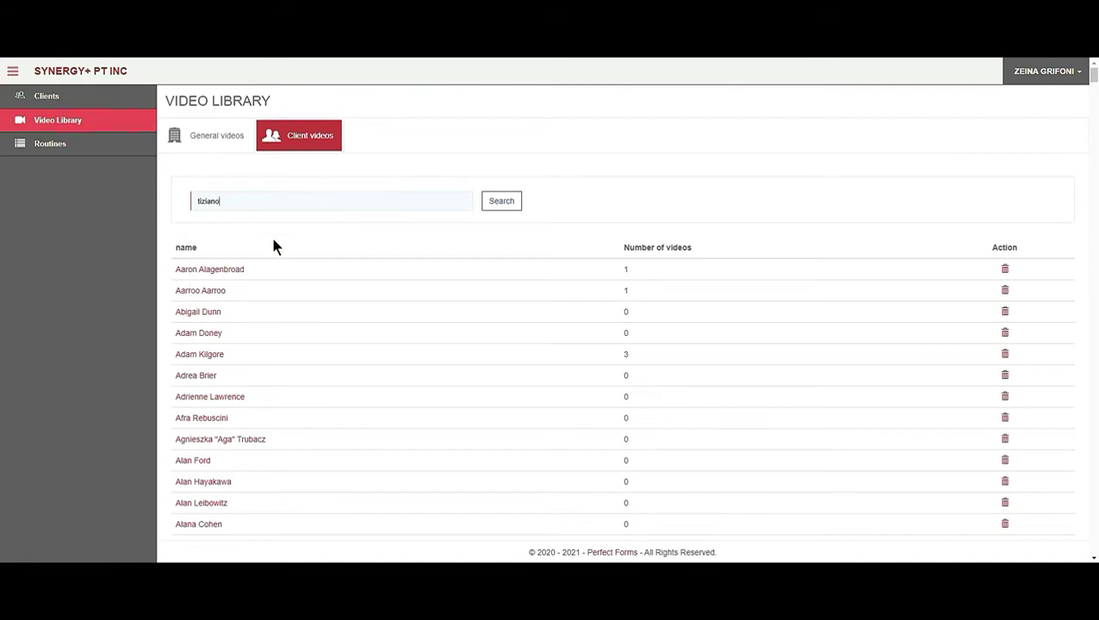
pyautogui.click(505, 204)
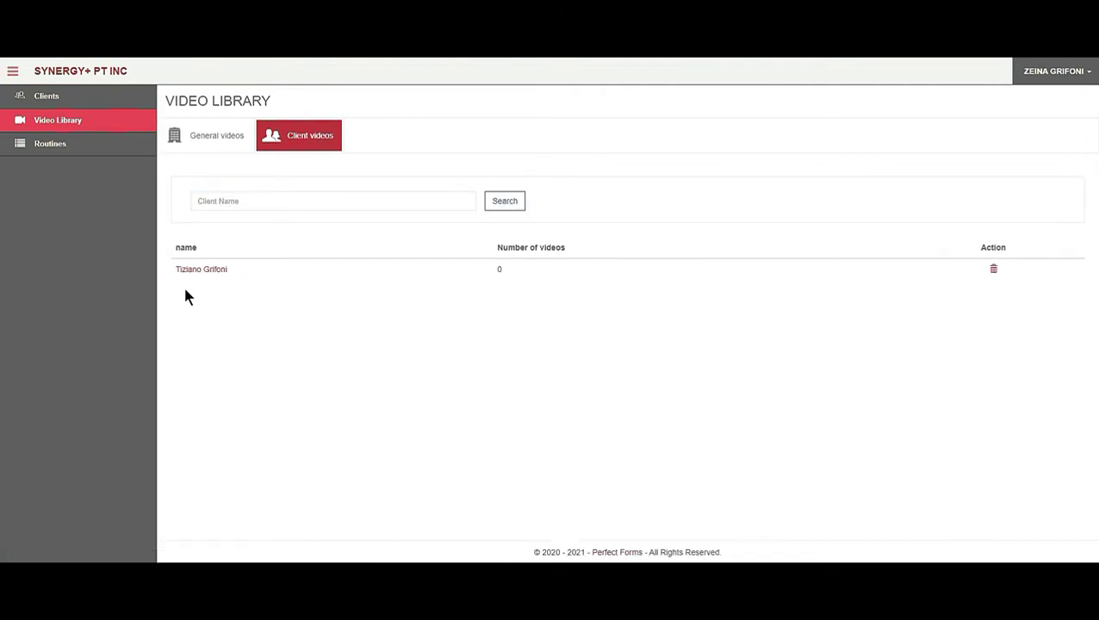
pyautogui.click(195, 274)
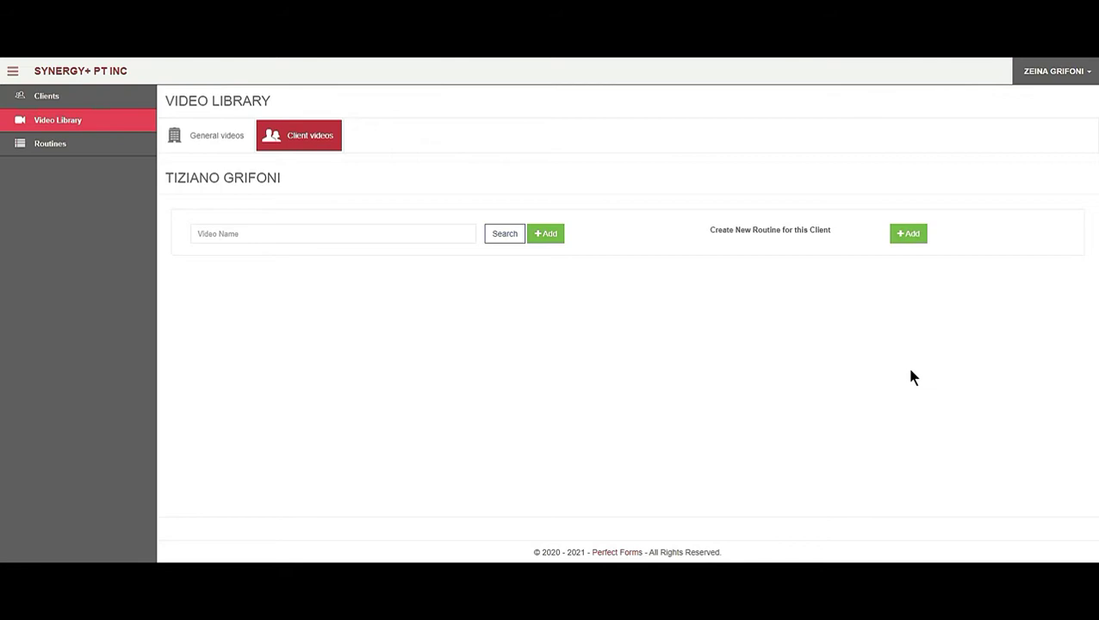
# Search the general Routines folders for the demo client's name
pyautogui.click(64, 147)
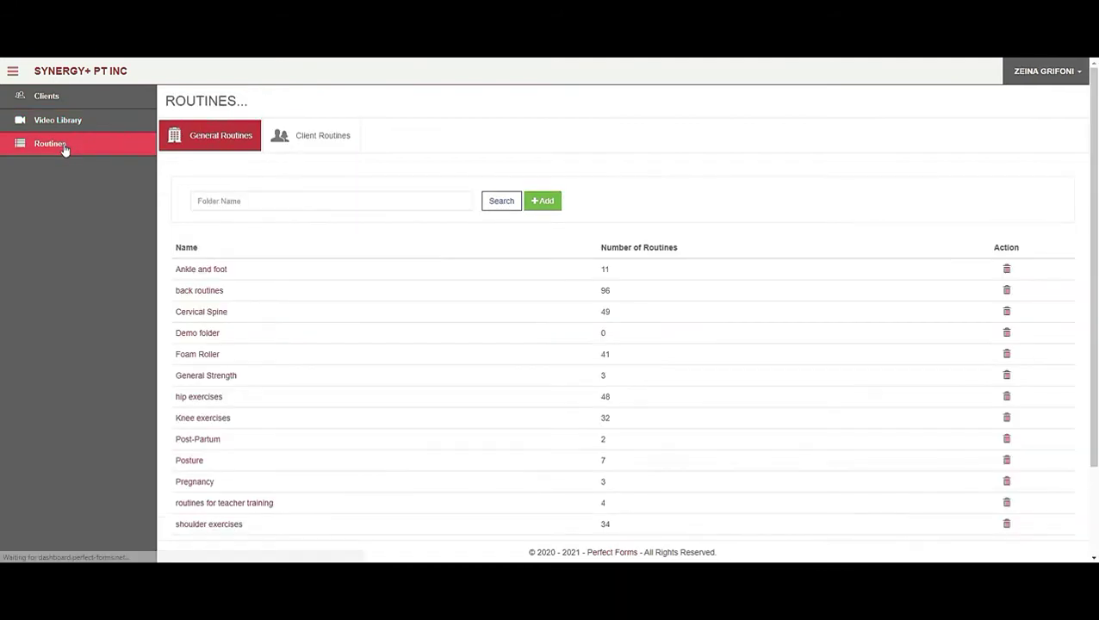
pyautogui.click(339, 200)
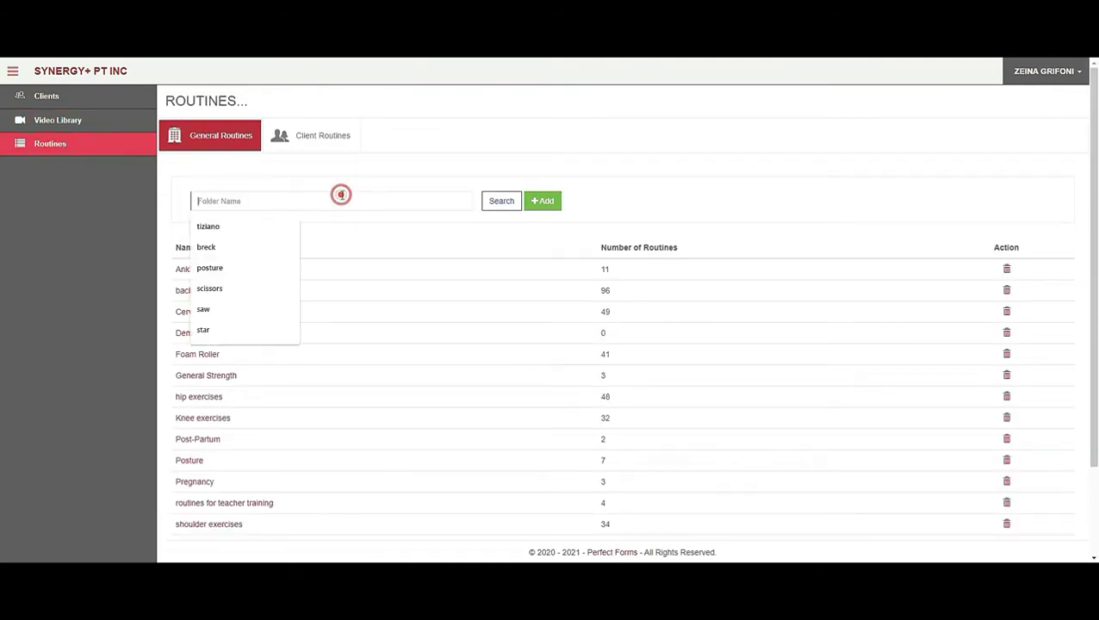
pyautogui.click(281, 230)
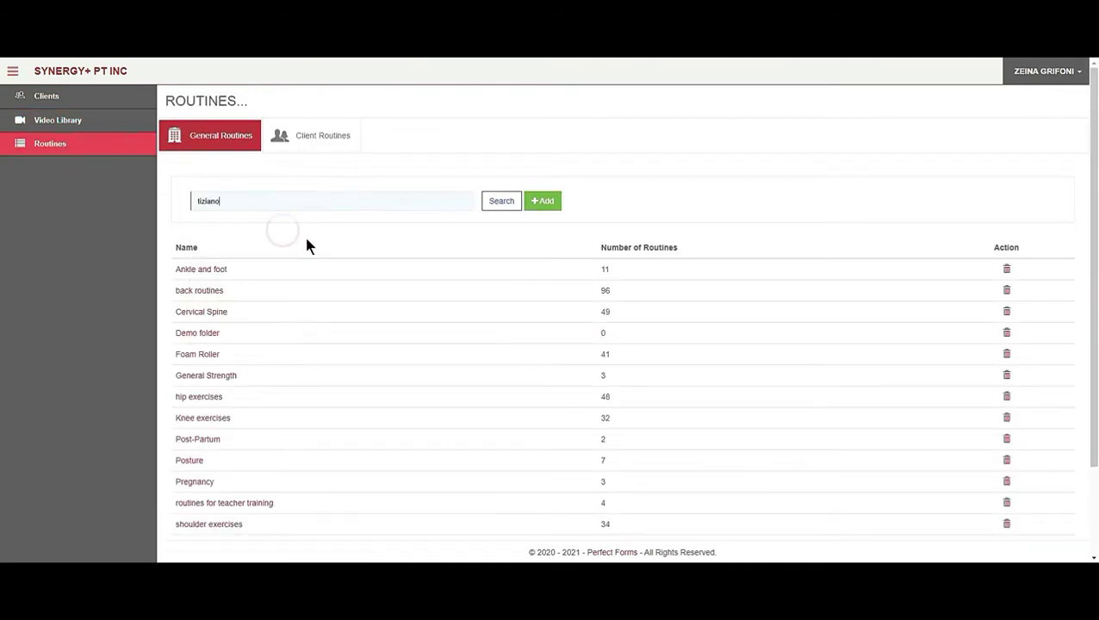
pyautogui.click(511, 203)
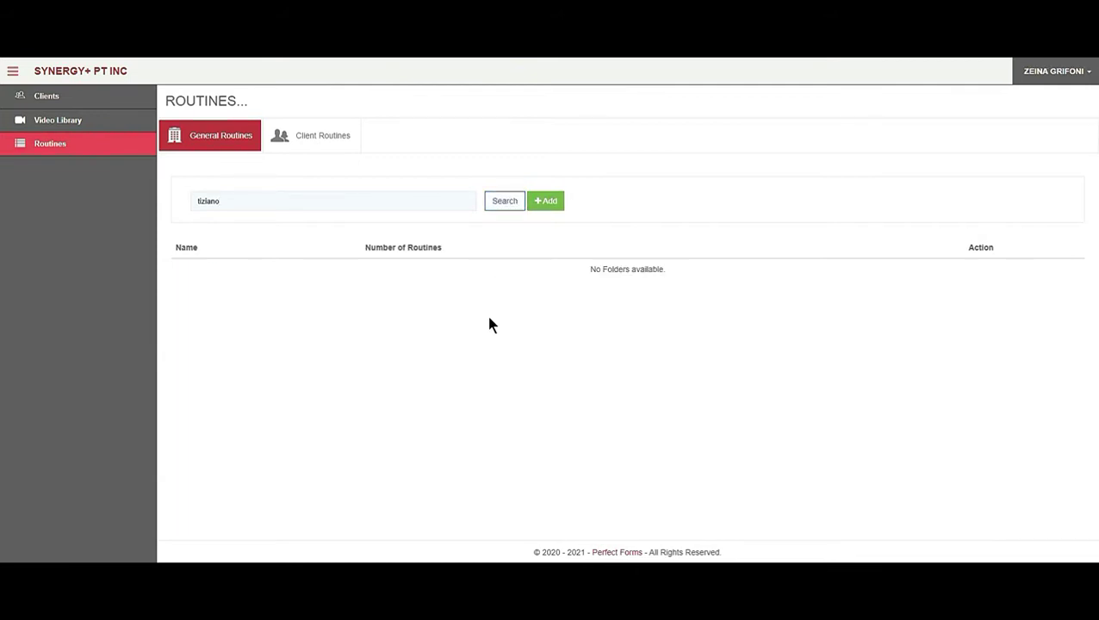
# Search Client Routines for the demo client and open their page showing 0 routines
pyautogui.click(310, 145)
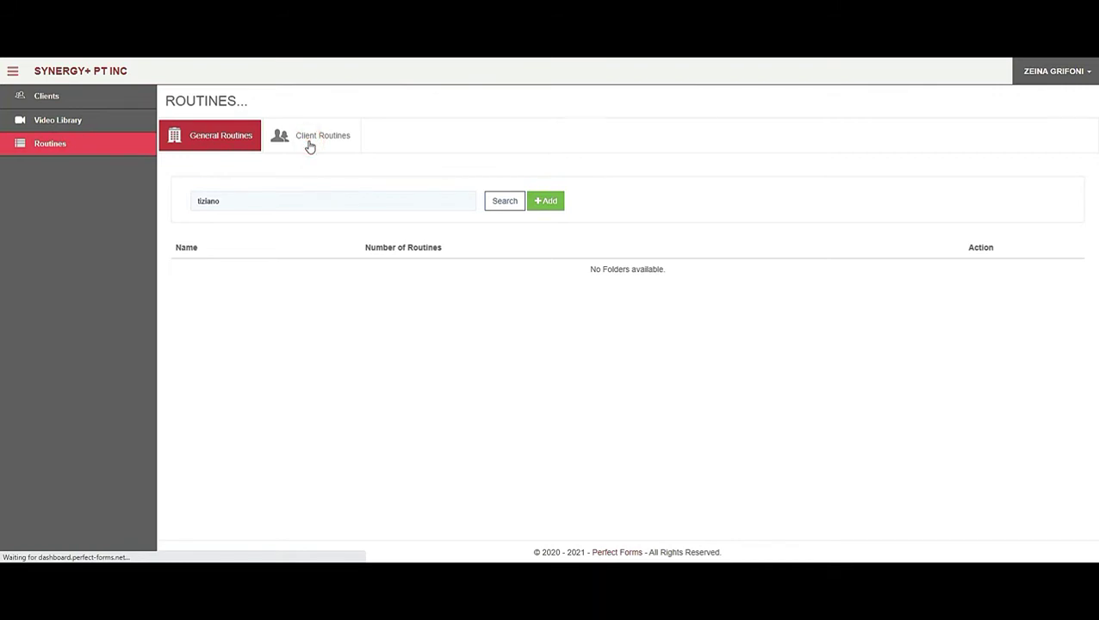
pyautogui.click(265, 198)
pyautogui.click(234, 202)
pyautogui.click(230, 223)
pyautogui.click(504, 200)
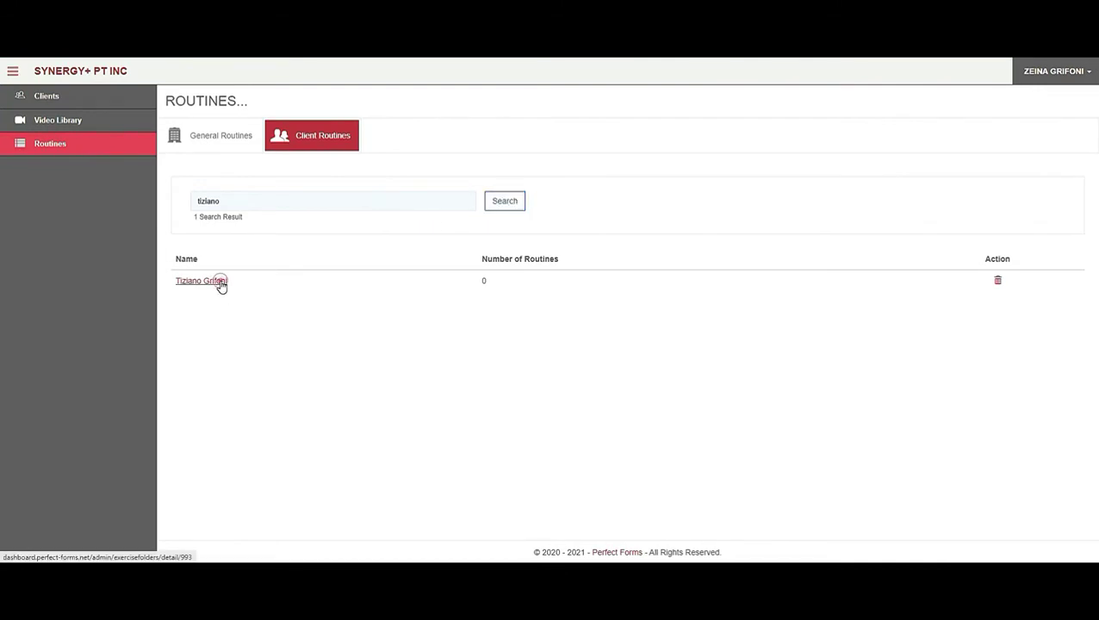
pyautogui.click(218, 282)
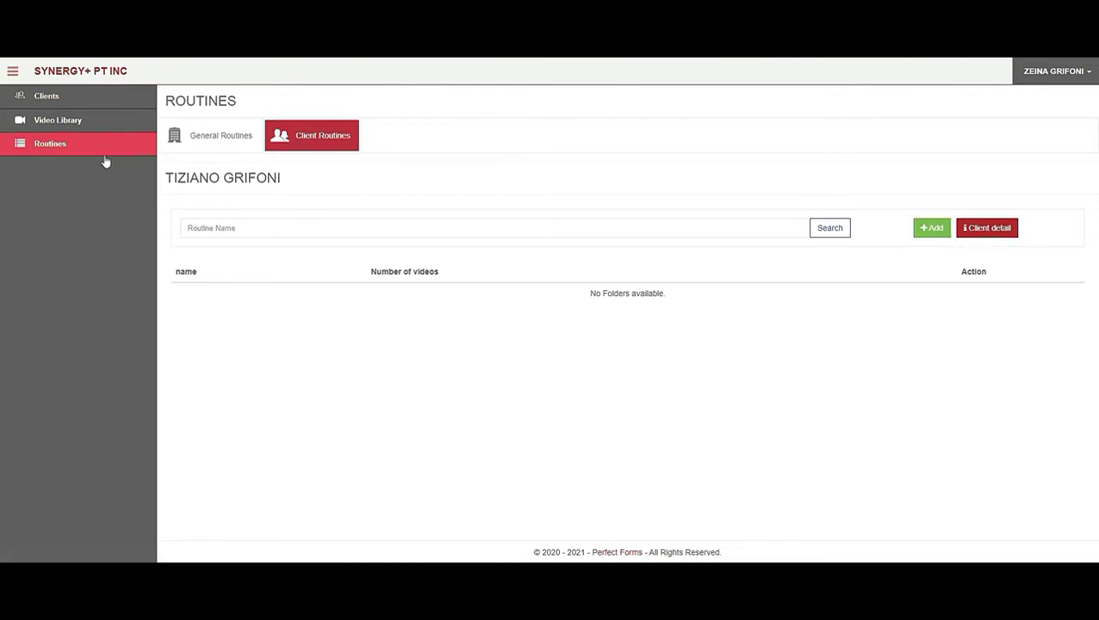
# Filter the Clients list by the client's name and open their Client Details record
pyautogui.click(49, 105)
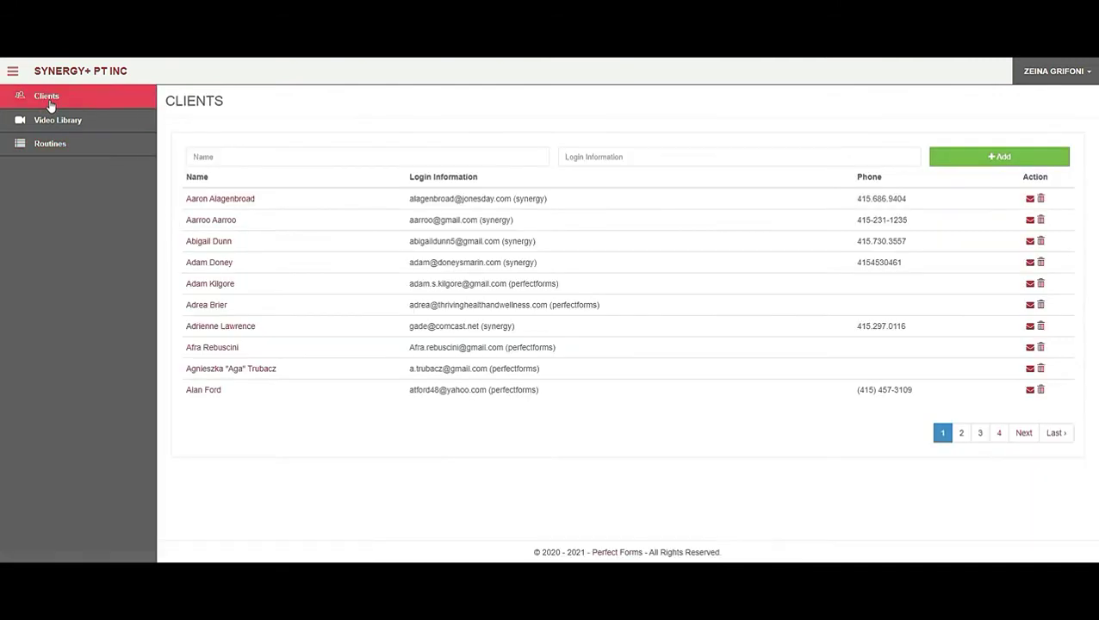
pyautogui.click(327, 156)
pyautogui.click(255, 190)
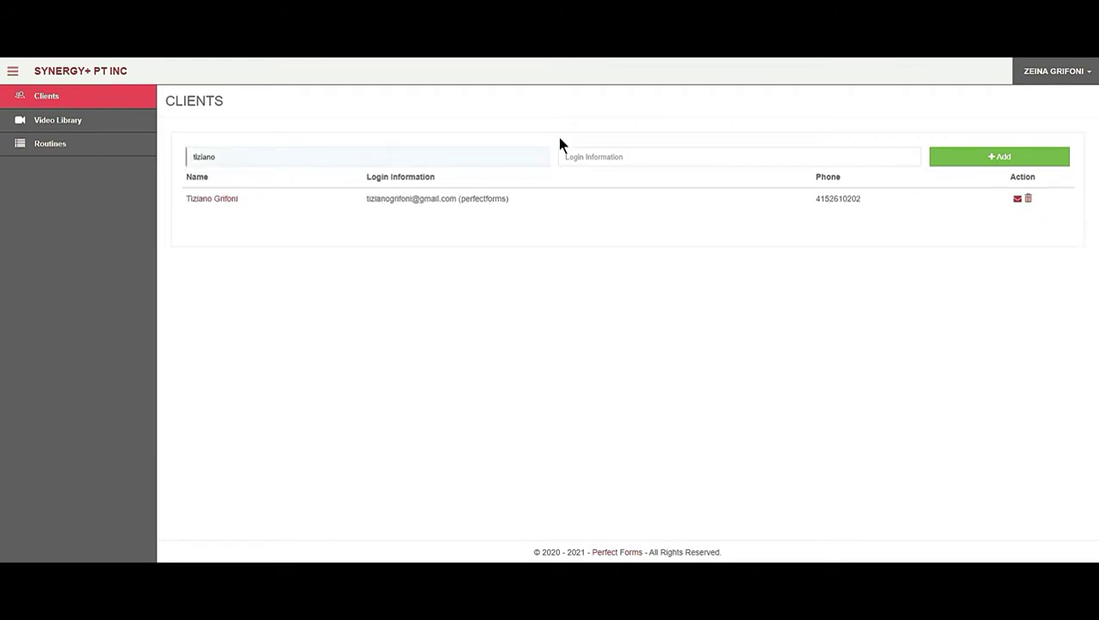
pyautogui.click(216, 200)
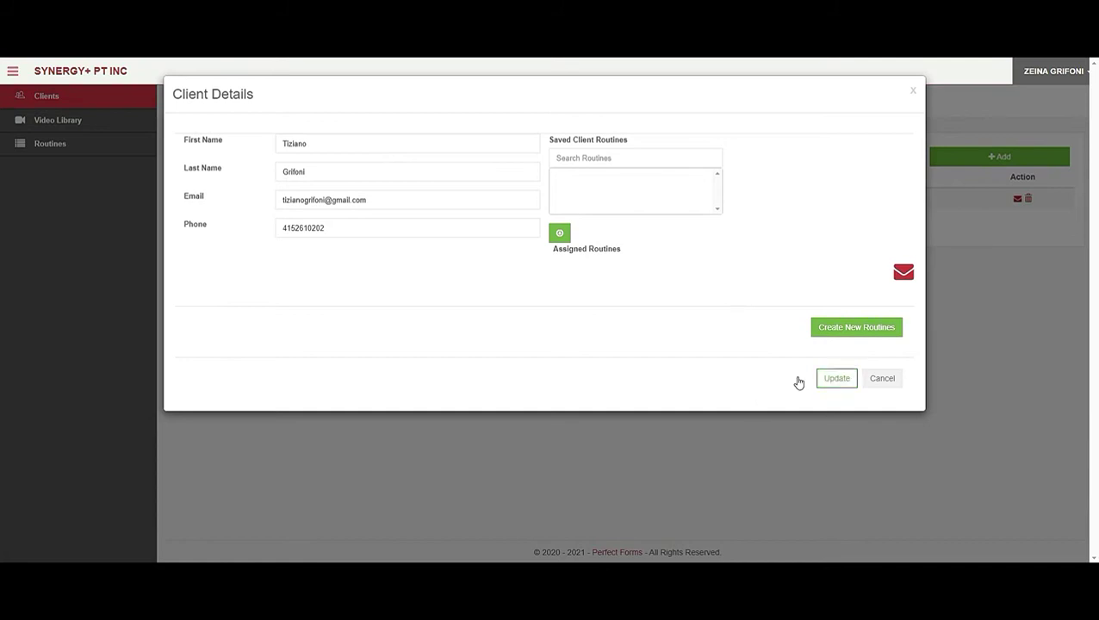
# Create a new routine for the demo client with the Routine Name 'Demo routine'
pyautogui.click(848, 330)
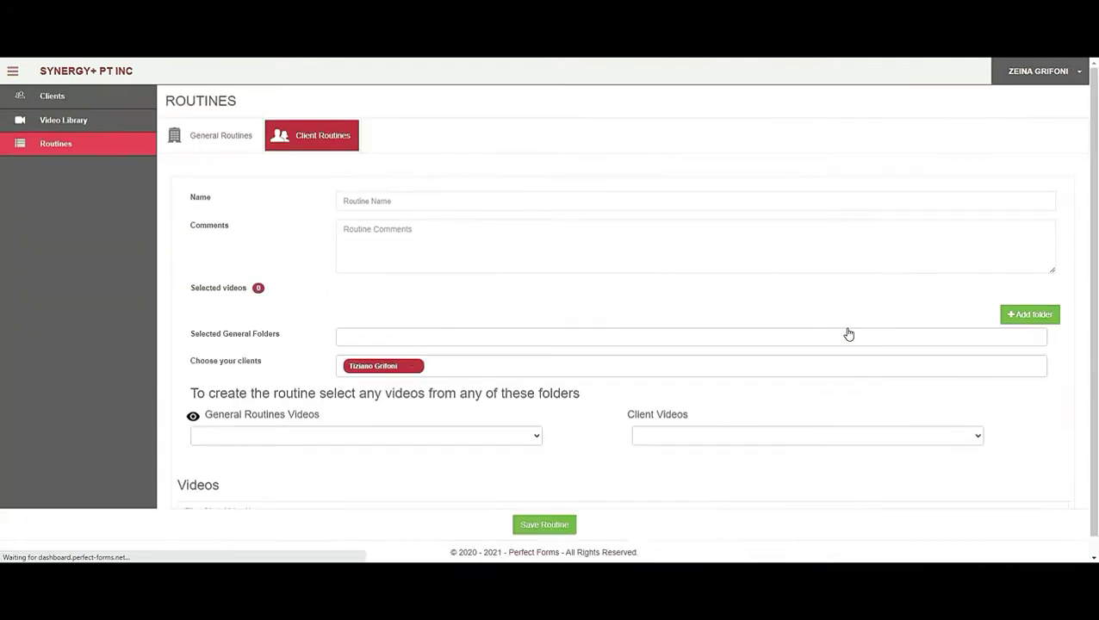
pyautogui.click(510, 255)
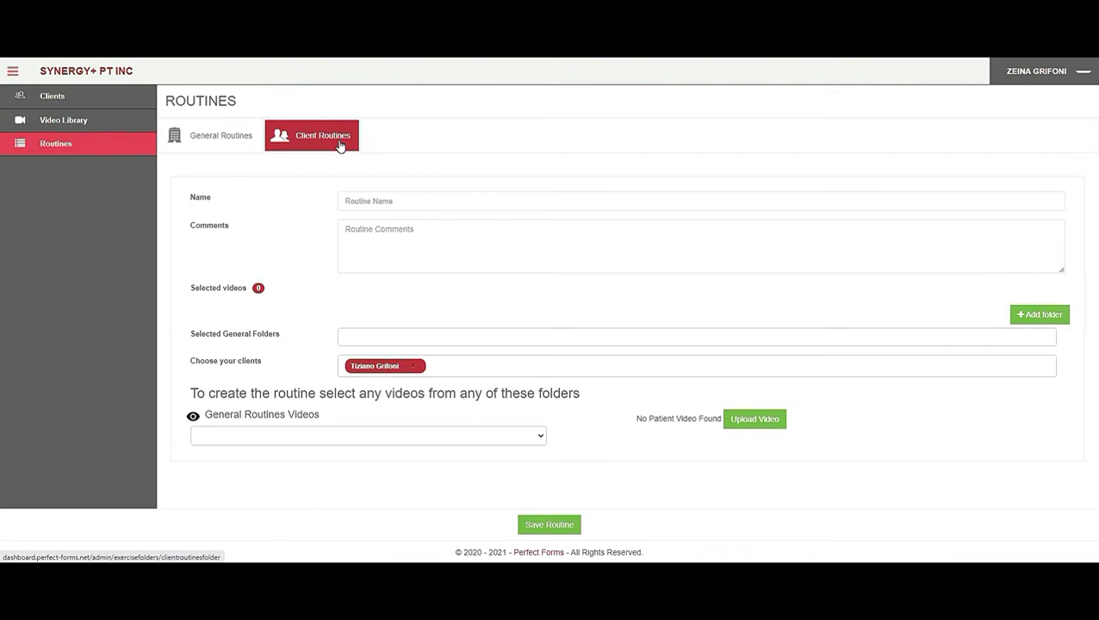
pyautogui.click(393, 198)
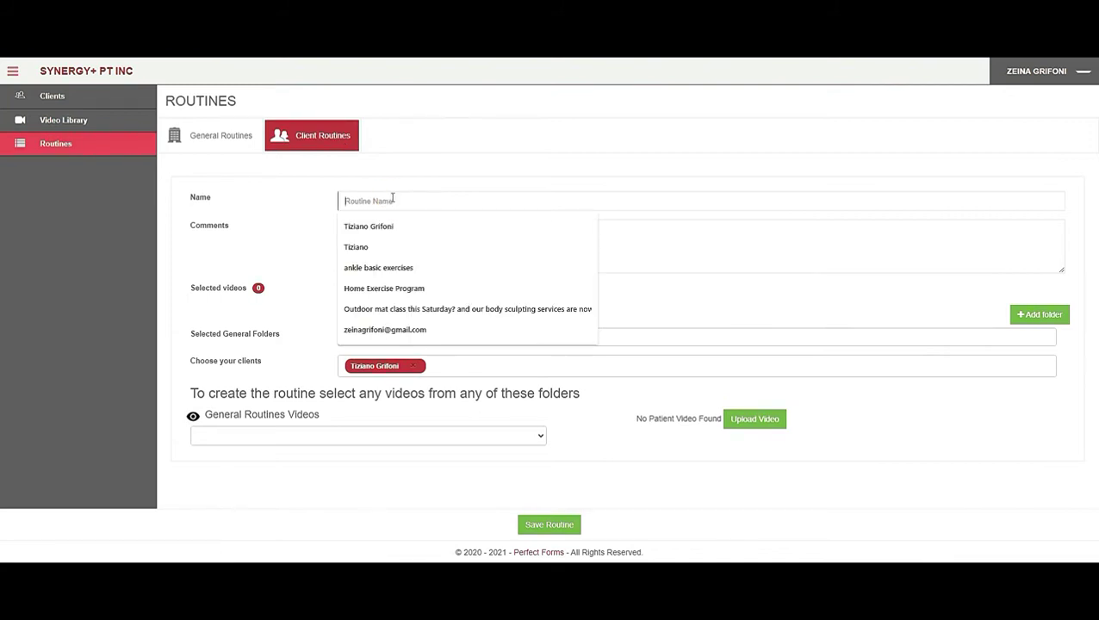
pyautogui.write('Demo routine')
pyautogui.click(720, 241)
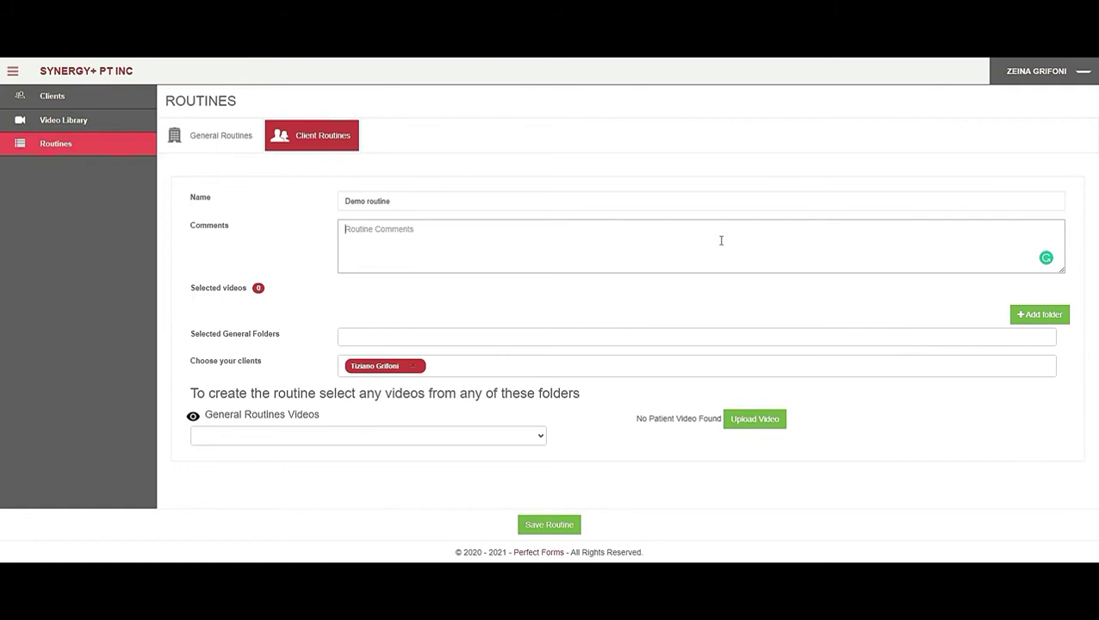
# Enter 'Here you enter the comments' in the Routine Comments box
pyautogui.write('Here you enter the comments')
pyautogui.click(447, 338)
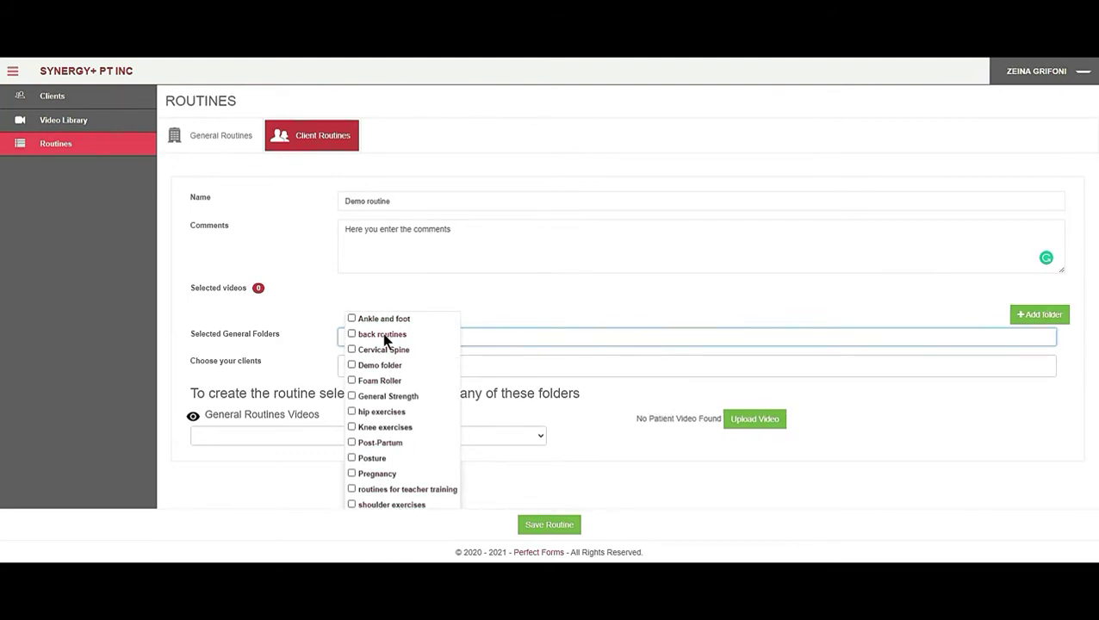
pyautogui.click(500, 337)
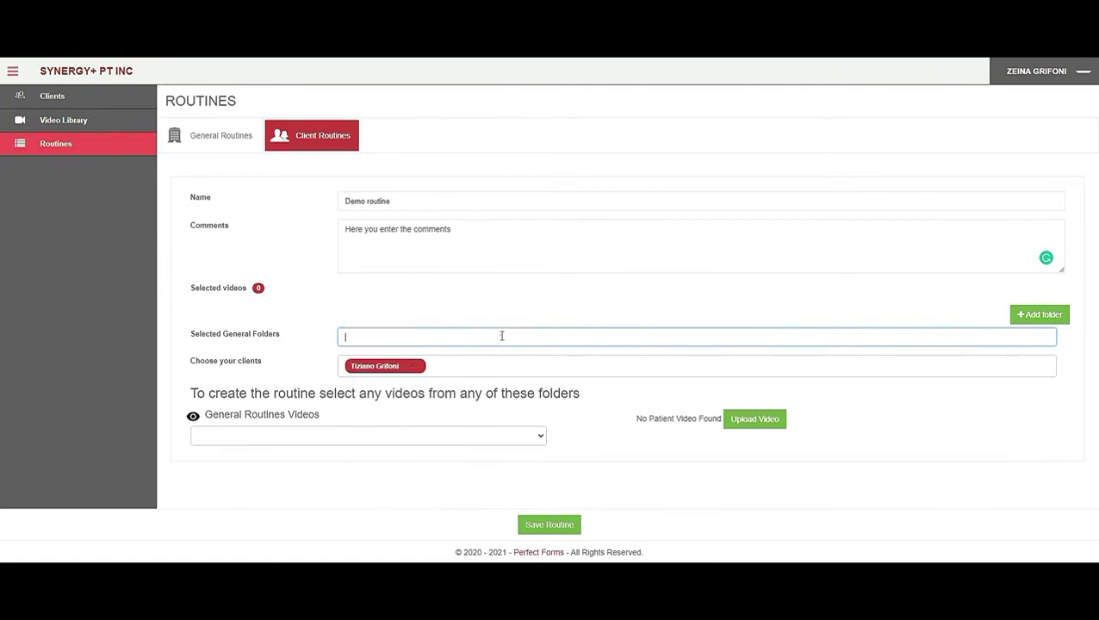
pyautogui.click(1040, 315)
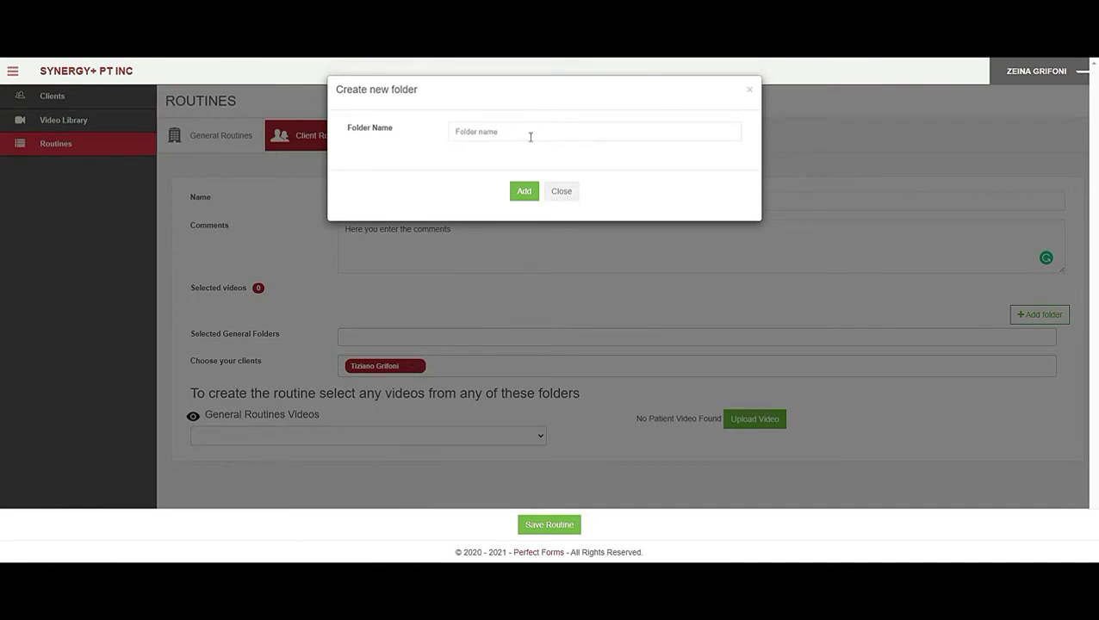
pyautogui.click(748, 88)
pyautogui.click(458, 336)
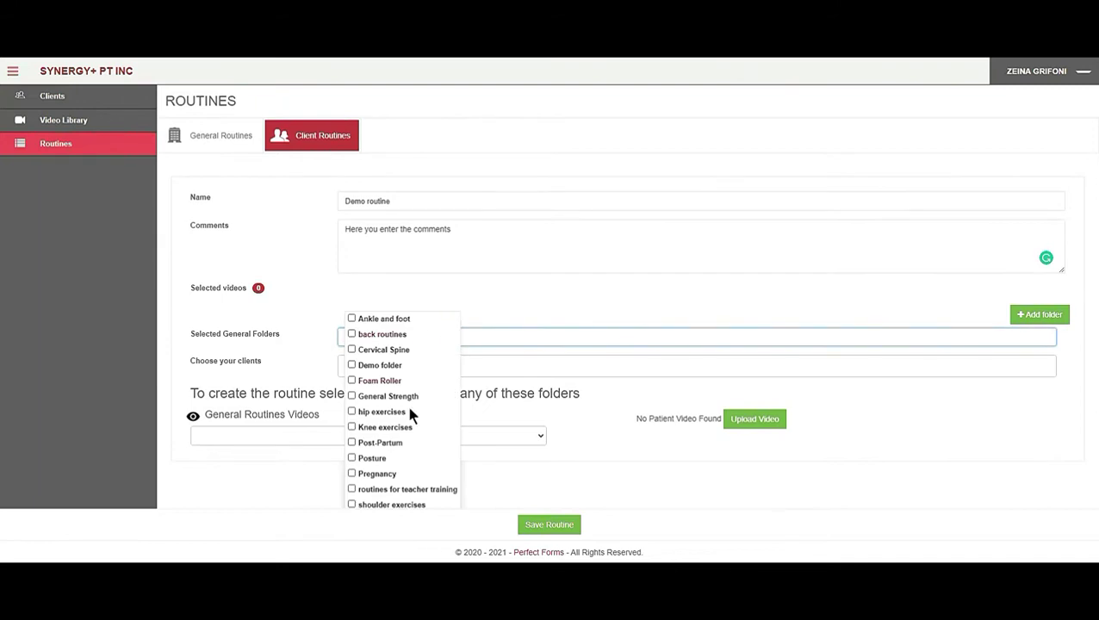
pyautogui.click(505, 337)
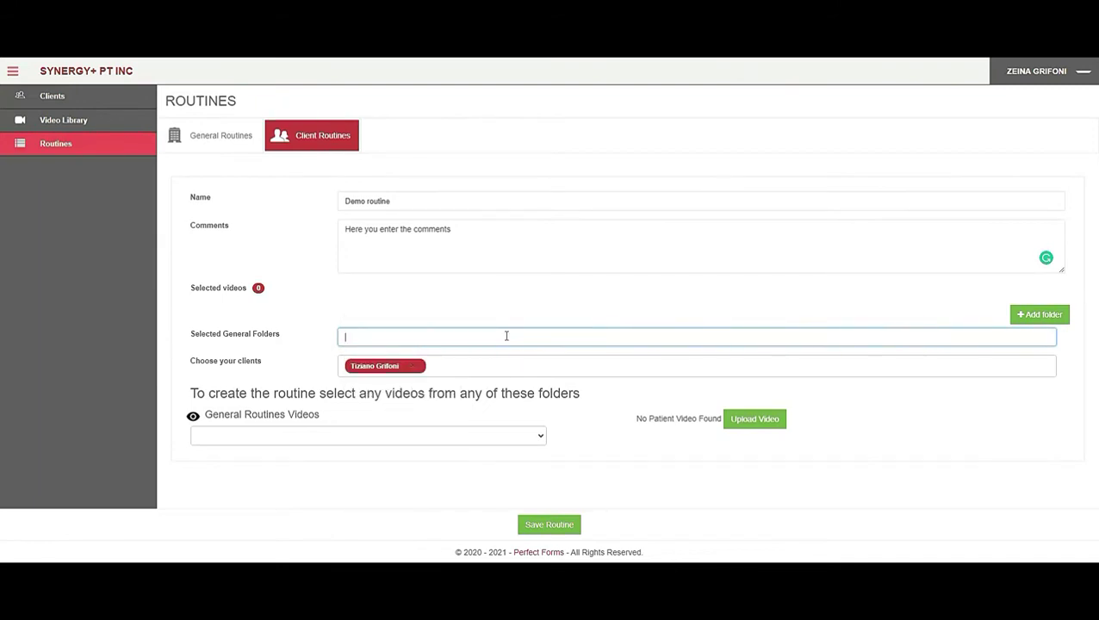